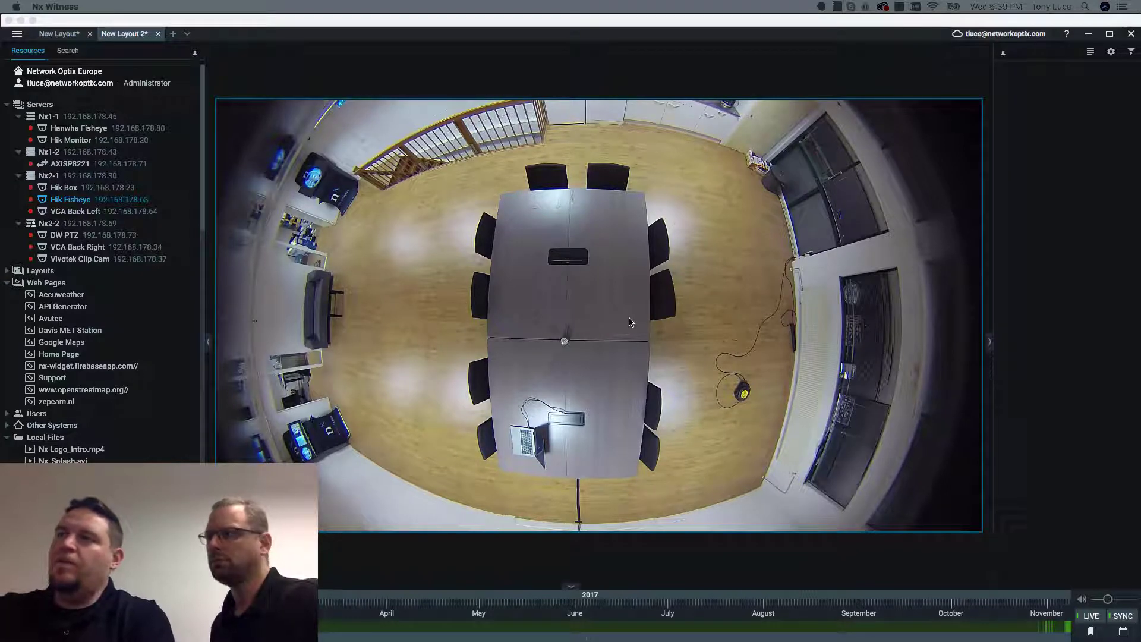
- Open the Hik Fisheye camera's Camera Settings on its Motion page
{"action": "right_click", "coordinate": [573, 321]}
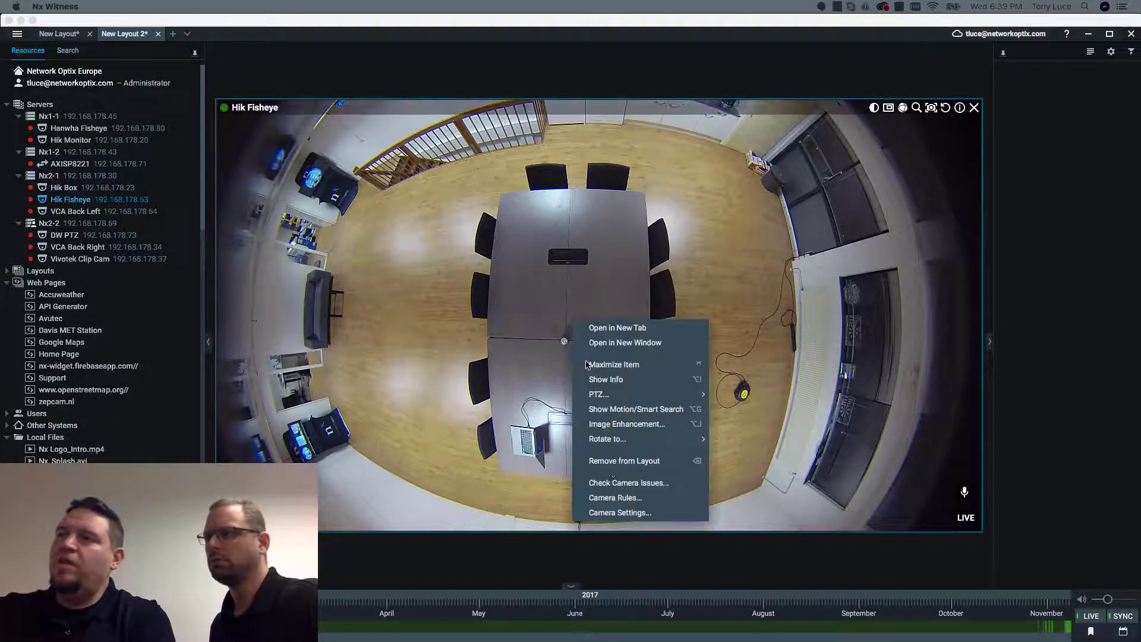
{"action": "left_click", "coordinate": [634, 512]}
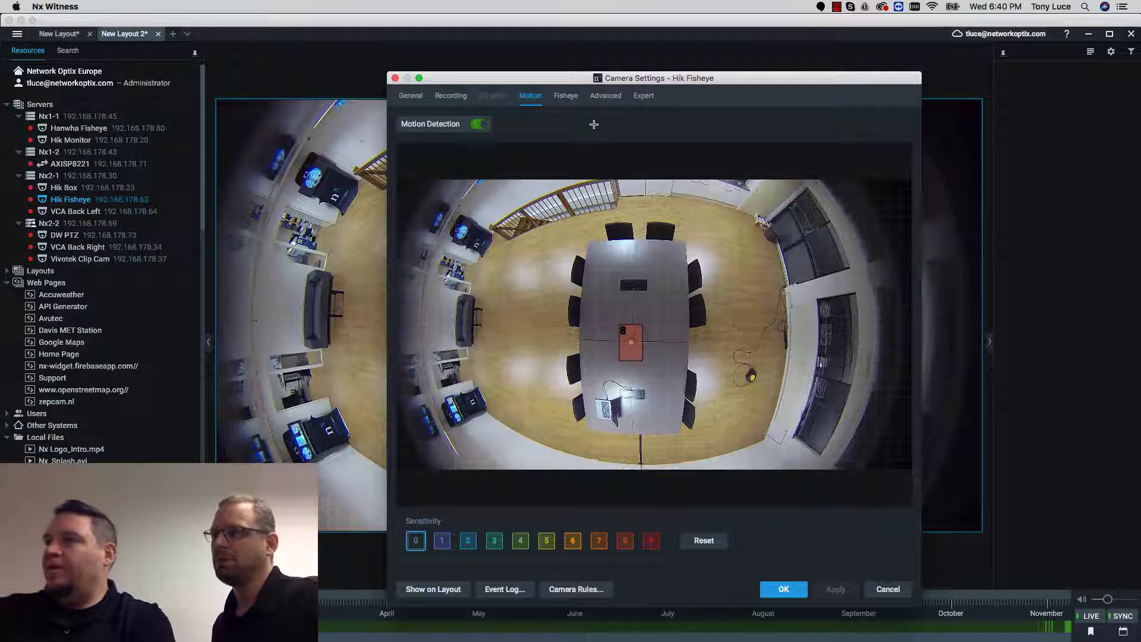
- In Camera Rules, turn on Force Acknowledgment for the On Motion on Camera rule and open its recipients
{"action": "left_click", "coordinate": [587, 589]}
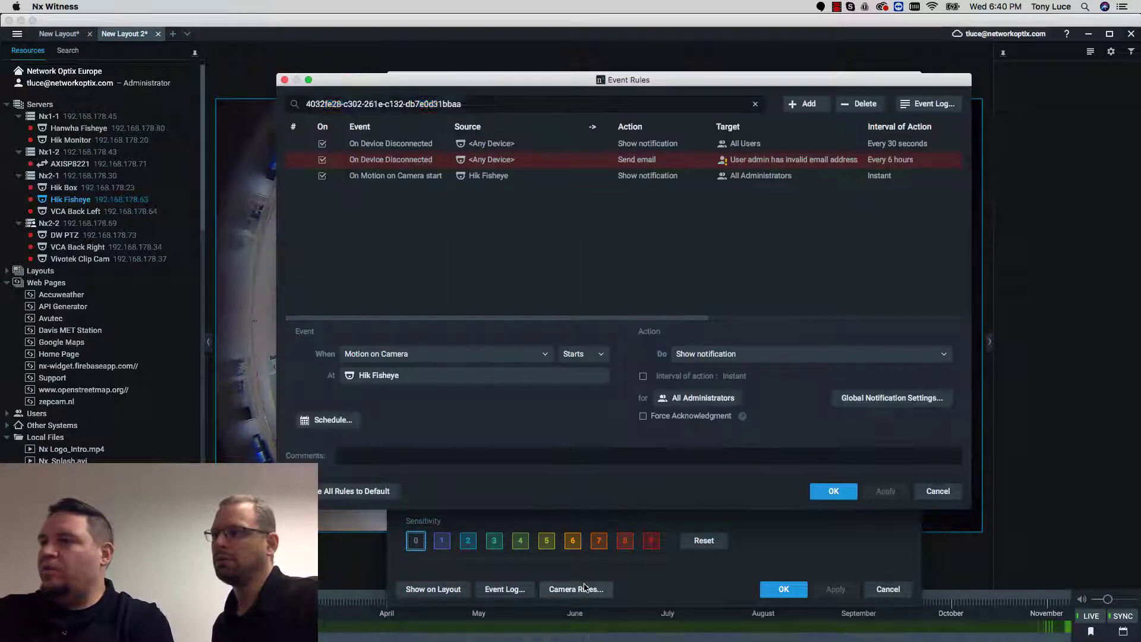
{"action": "left_click", "coordinate": [418, 178]}
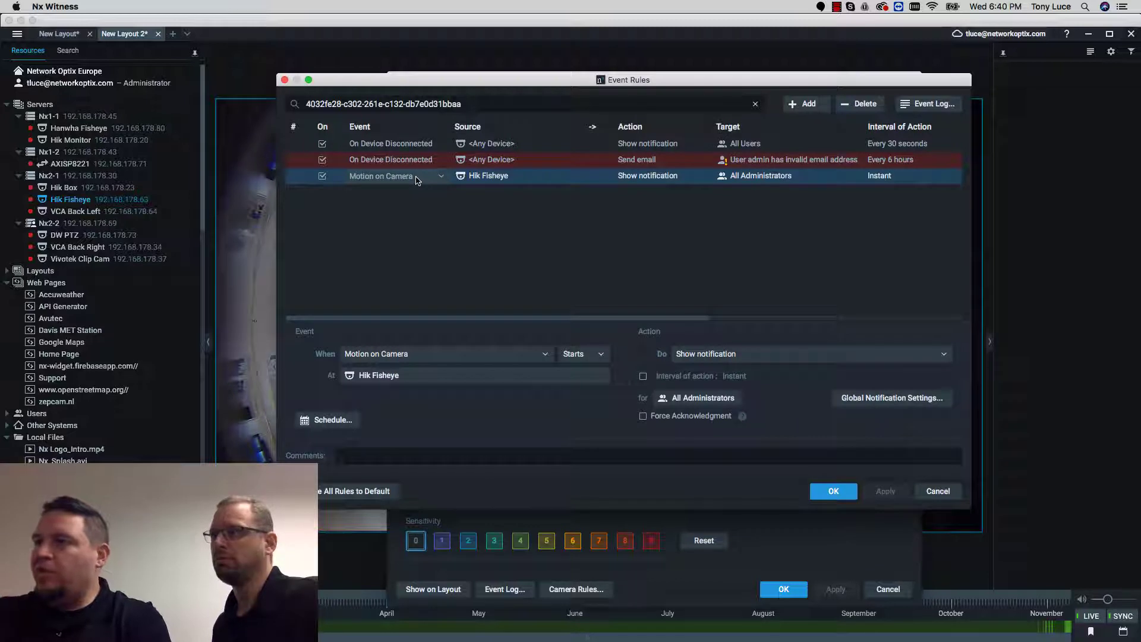
{"action": "left_click", "coordinate": [643, 417]}
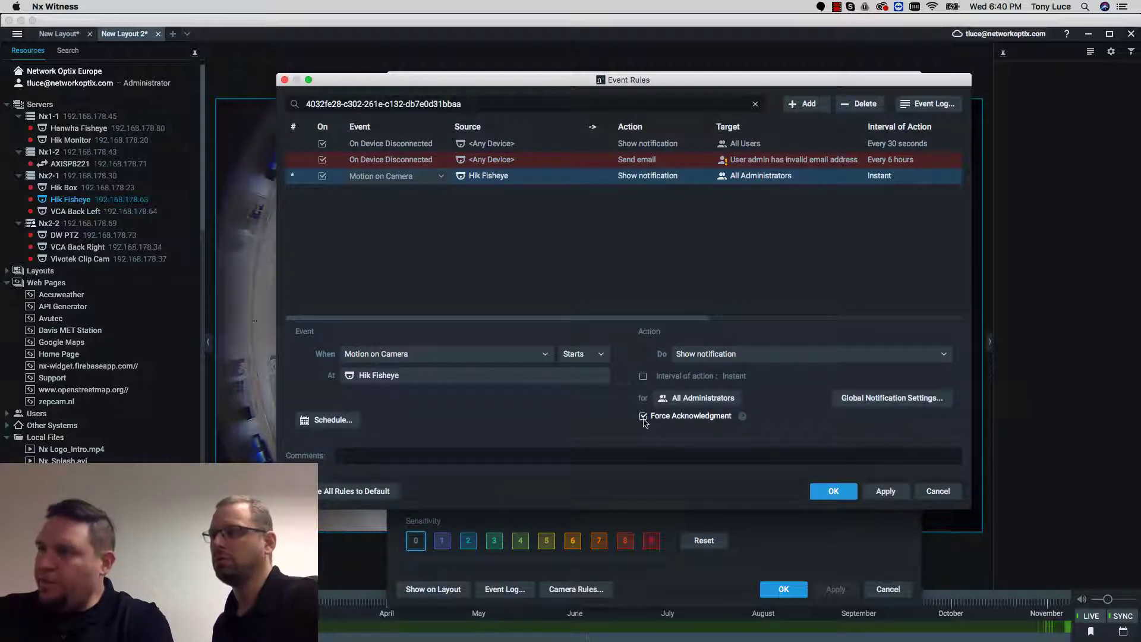
{"action": "left_click", "coordinate": [670, 401]}
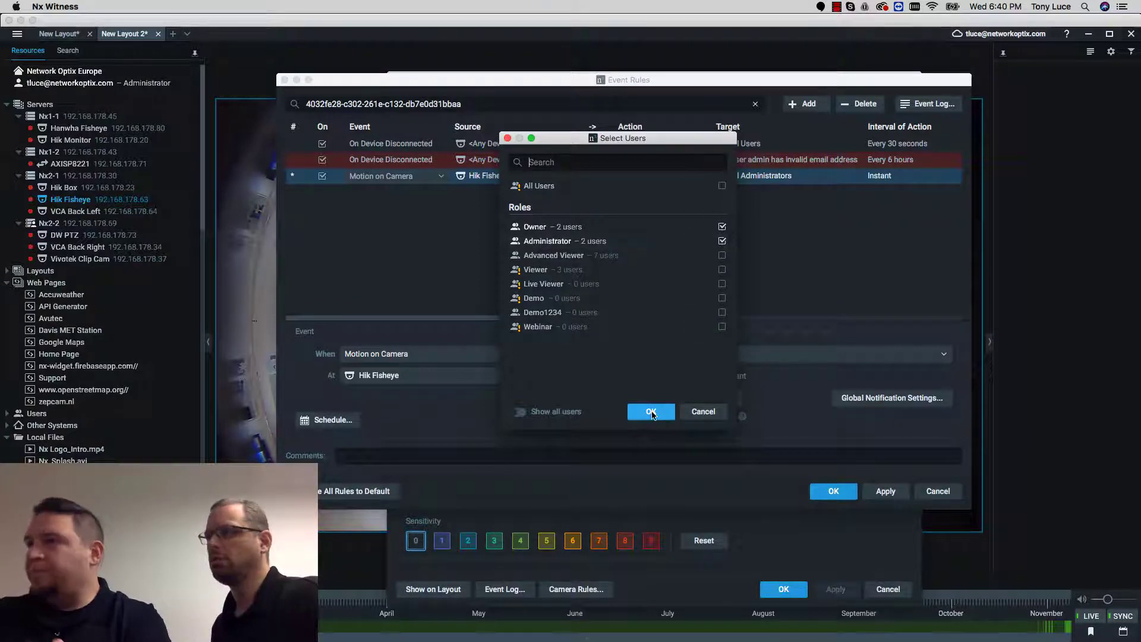
- Keep Owner and Administrator as recipients, then apply and save the motion rule
{"action": "left_click", "coordinate": [722, 228]}
{"action": "left_click", "coordinate": [723, 228]}
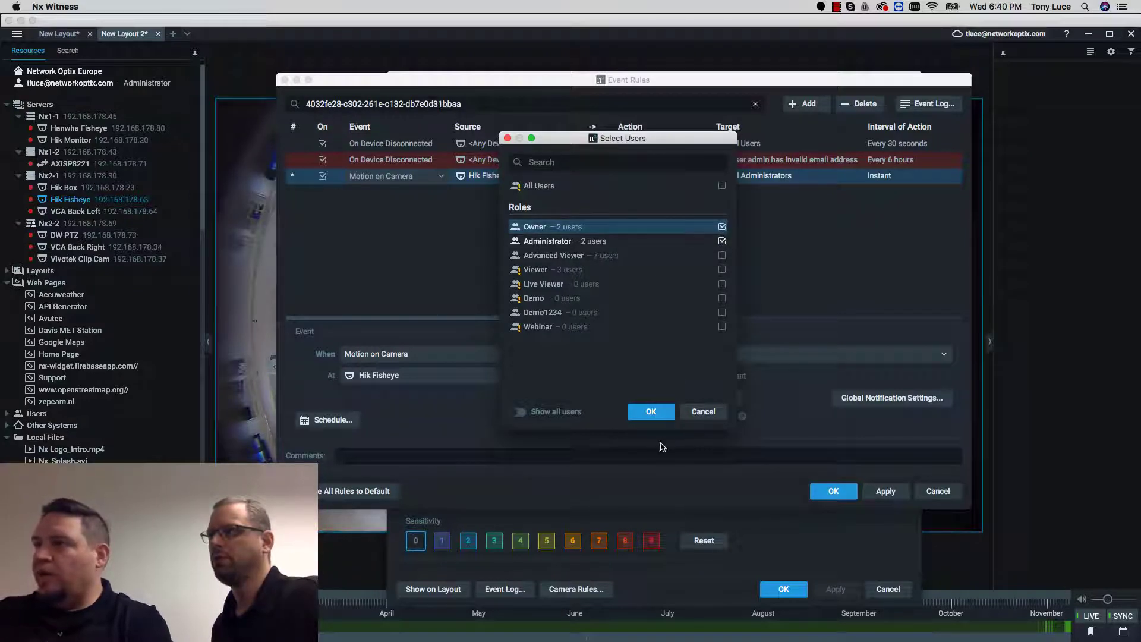
{"action": "left_click", "coordinate": [651, 411]}
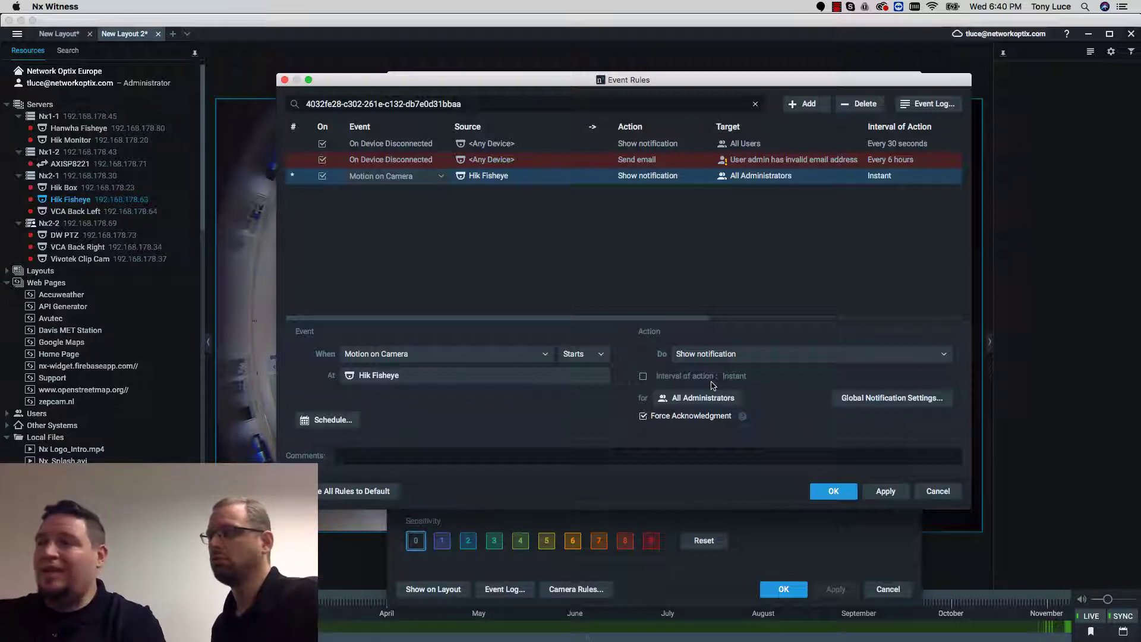
{"action": "left_click", "coordinate": [879, 491]}
{"action": "left_click", "coordinate": [835, 496]}
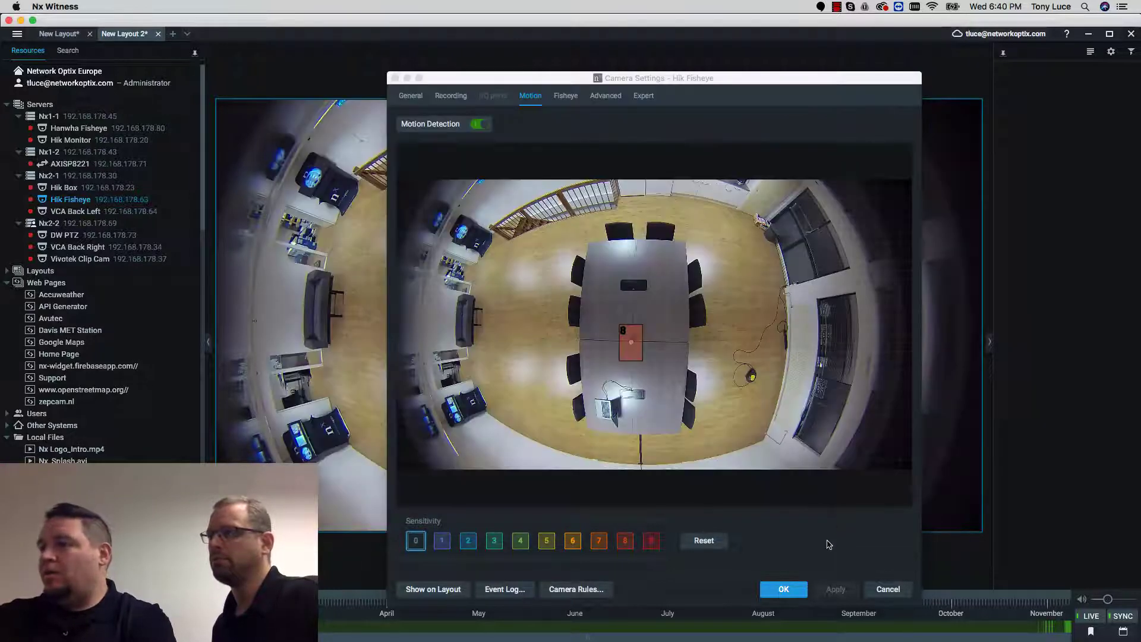
- Close the camera settings and wait for the 'Motion on Hik Fisheye' notification
{"action": "left_click", "coordinate": [800, 591]}
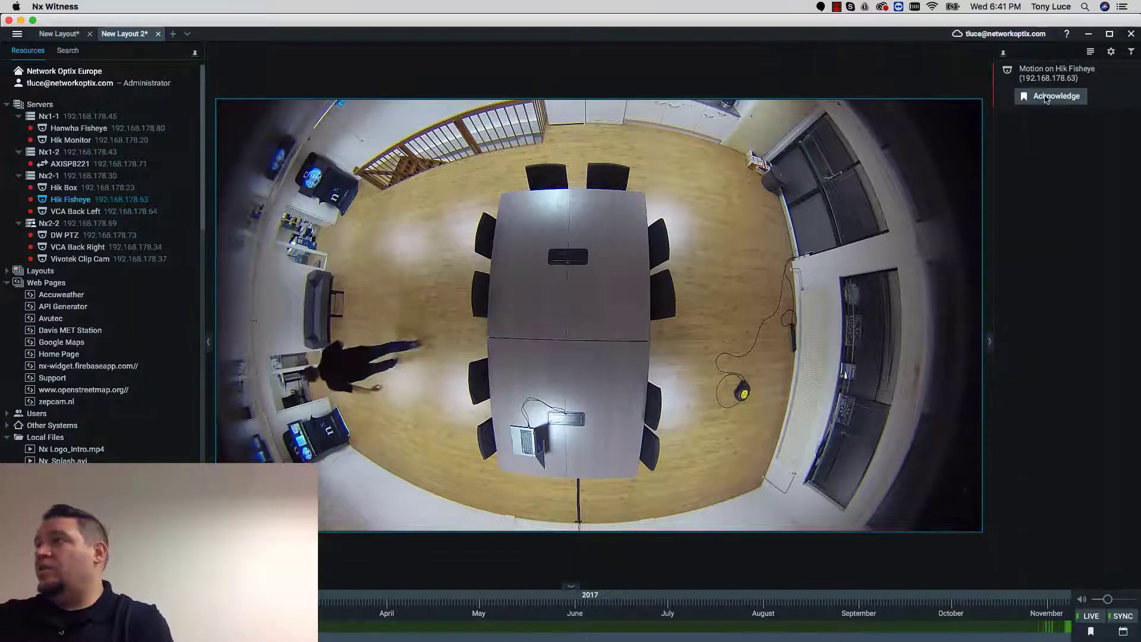
{"action": "mouse_move", "coordinate": [1033, 101]}
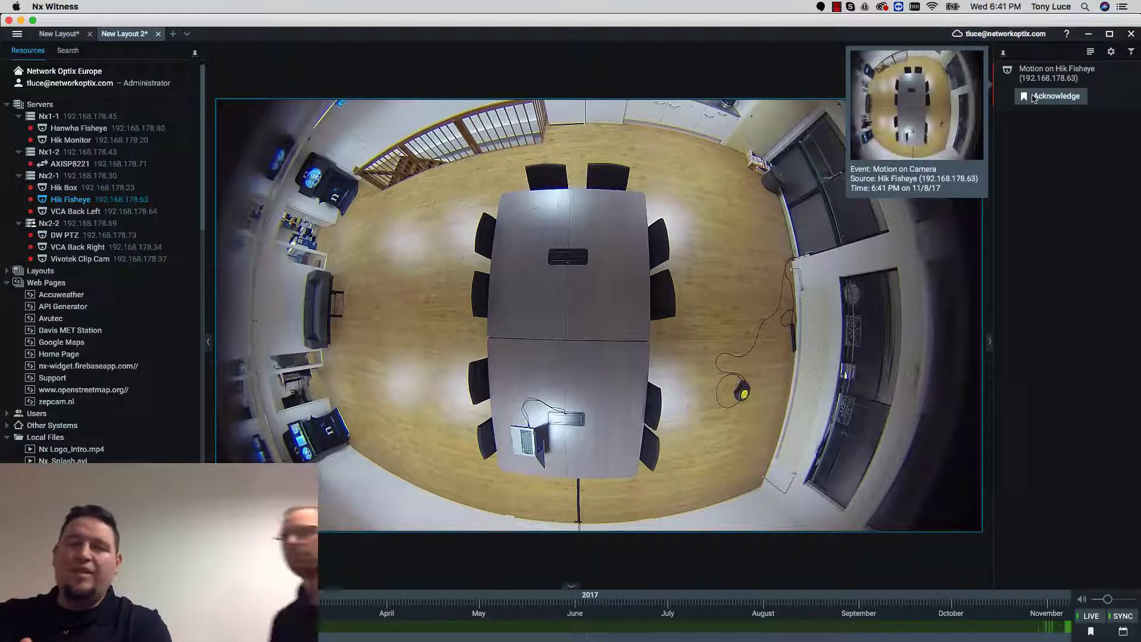
- Acknowledge the motion alert and describe the bookmark as the person stealing a 7up
{"action": "left_click", "coordinate": [1033, 98]}
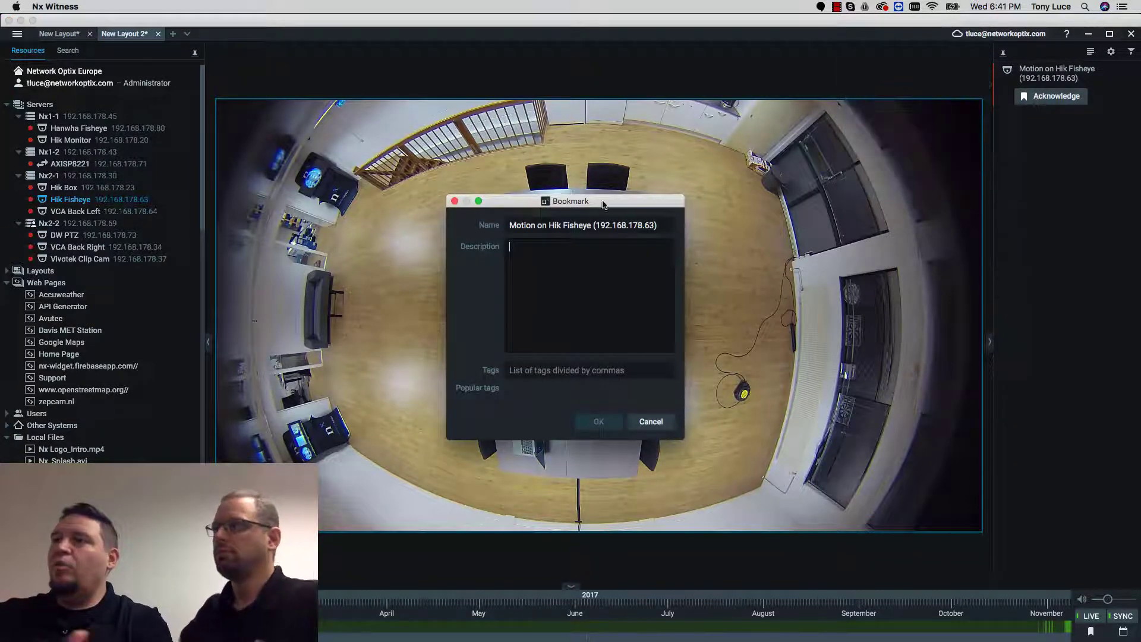
{"action": "left_click_drag", "start_coordinate": [603, 205], "coordinate": [638, 190]}
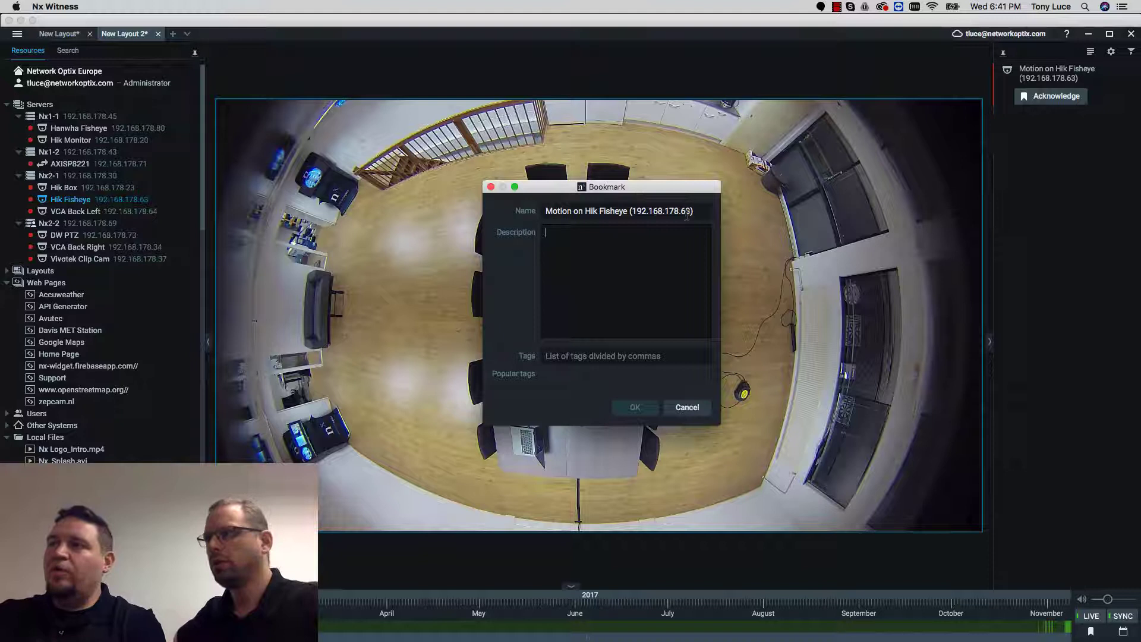
{"action": "left_click", "coordinate": [604, 276]}
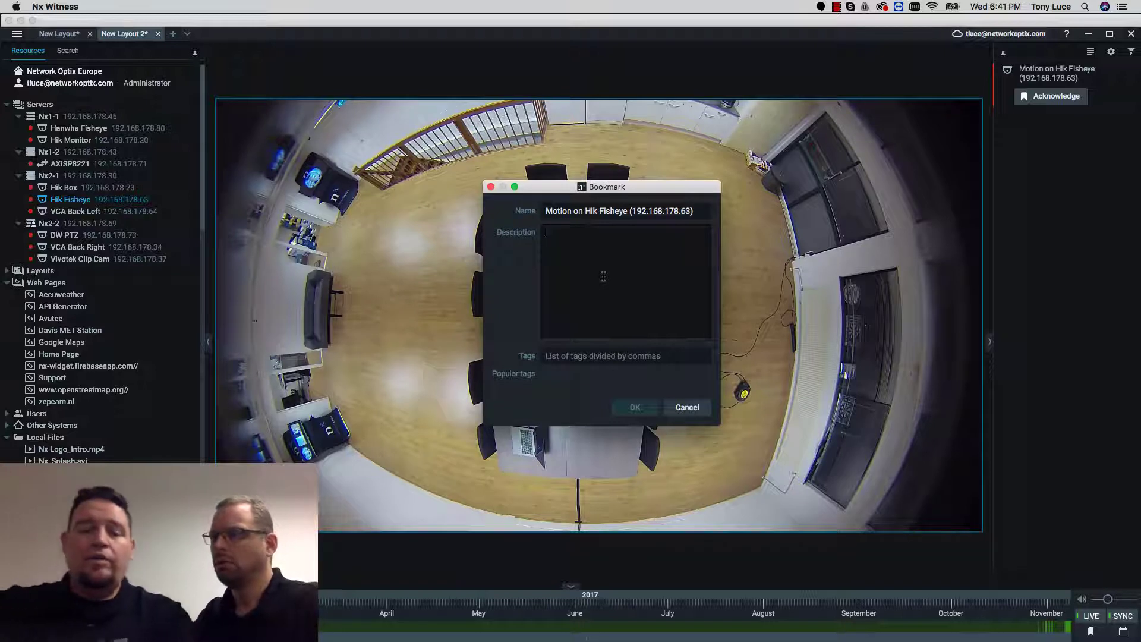
{"action": "type", "text": "Norman"}
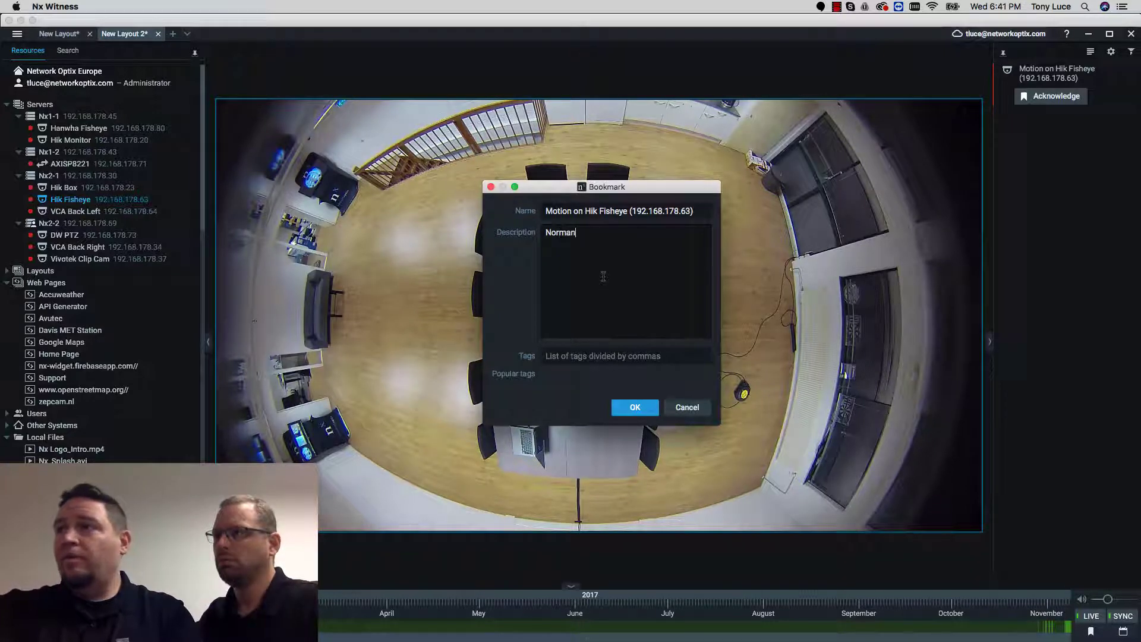
{"action": "type", "text": " steals"}
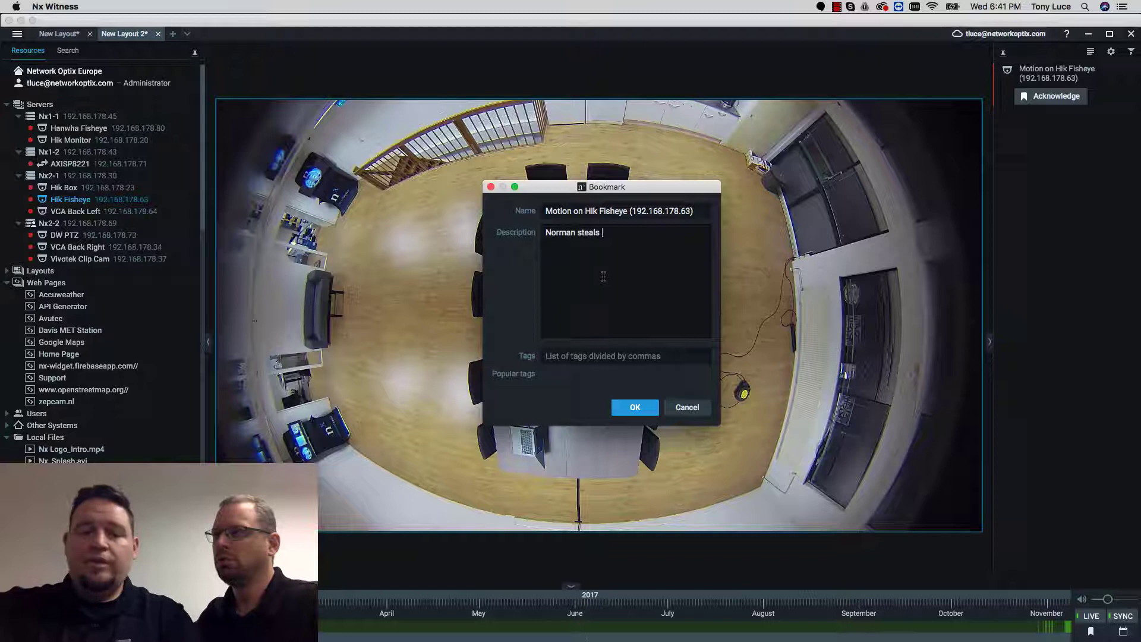
{"action": "type", "text": " 7up"}
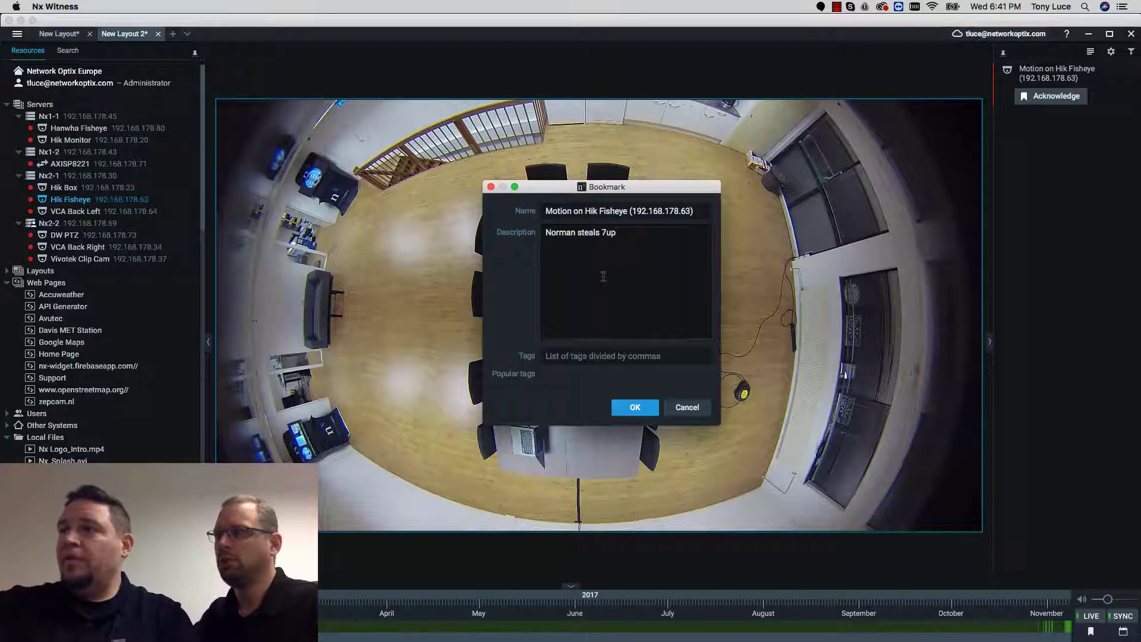
- Tag the bookmark with the person's name, Amsterdam and Thief, fixing the typo, and save it
{"action": "left_click", "coordinate": [596, 354]}
{"action": "type", "text": "Norman"}
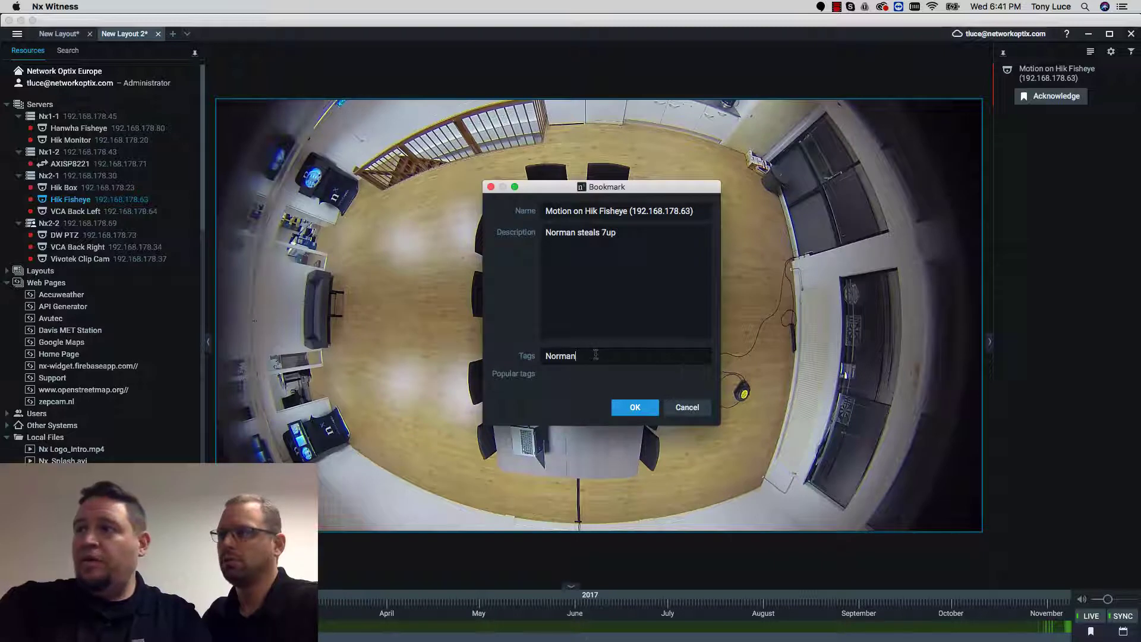
{"action": "type", "text": ", Amsterdam, Thei"}
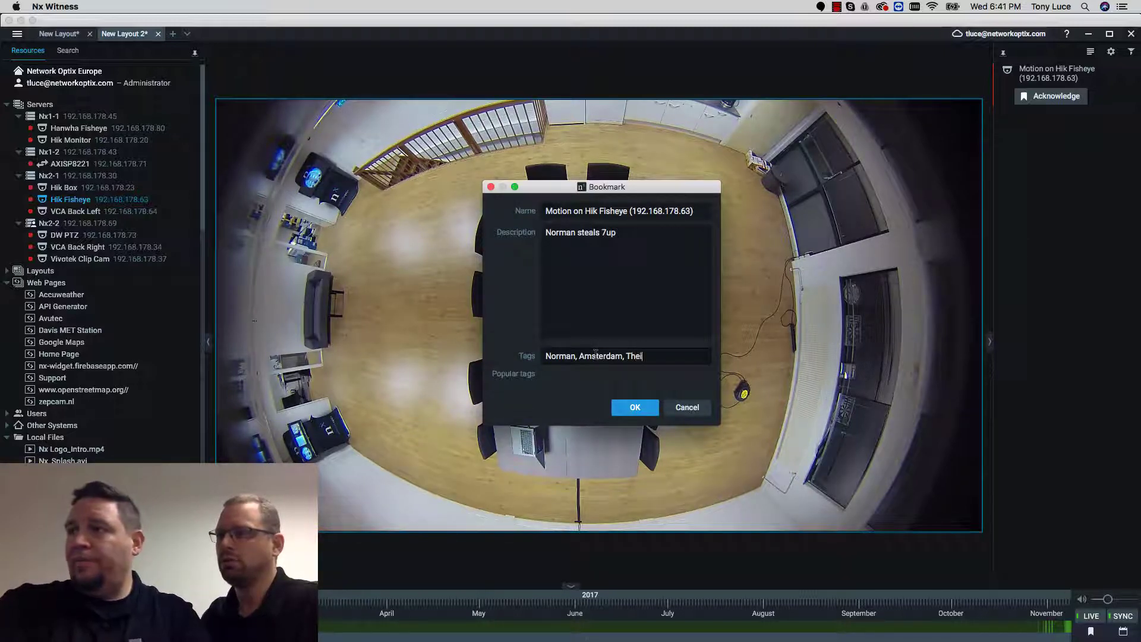
{"action": "type", "text": "f"}
{"action": "key", "text": "BackSpace"}
{"action": "key", "text": "BackSpace"}
{"action": "key", "text": "BackSpace"}
{"action": "type", "text": "ie"}
{"action": "key", "text": "BackSpace"}
{"action": "key", "text": "BackSpace"}
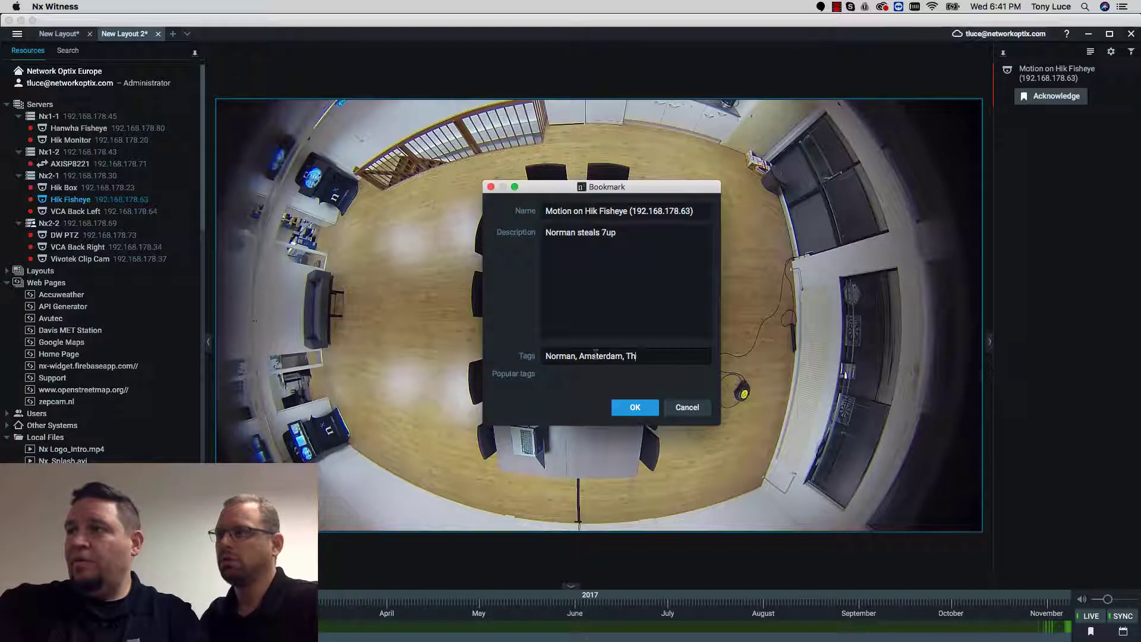
{"action": "type", "text": "ief"}
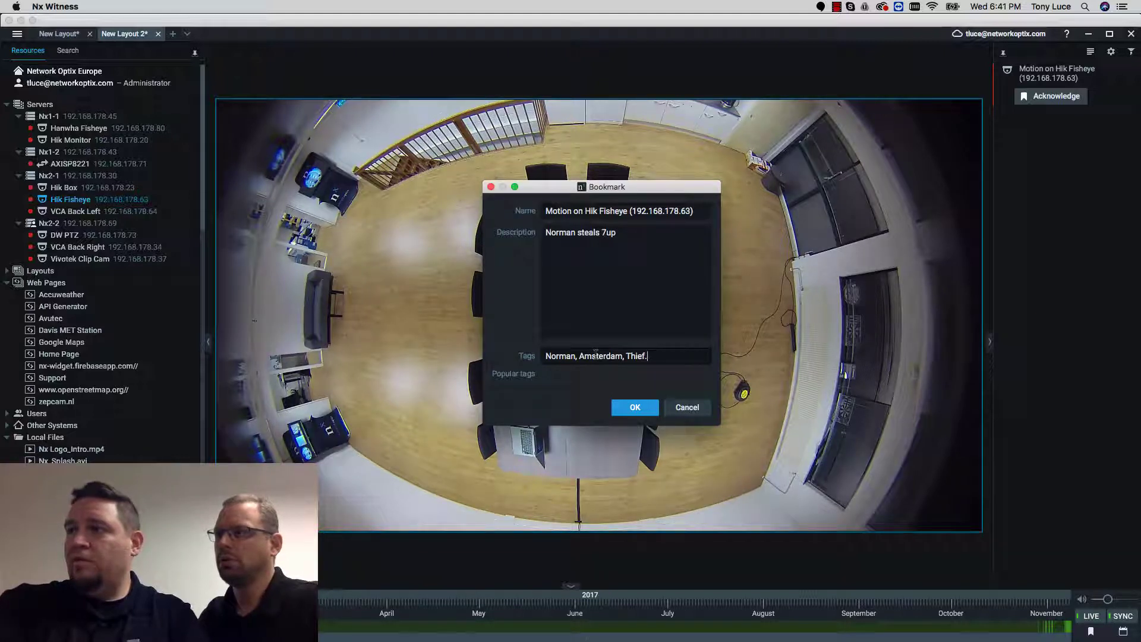
{"action": "left_click", "coordinate": [629, 413]}
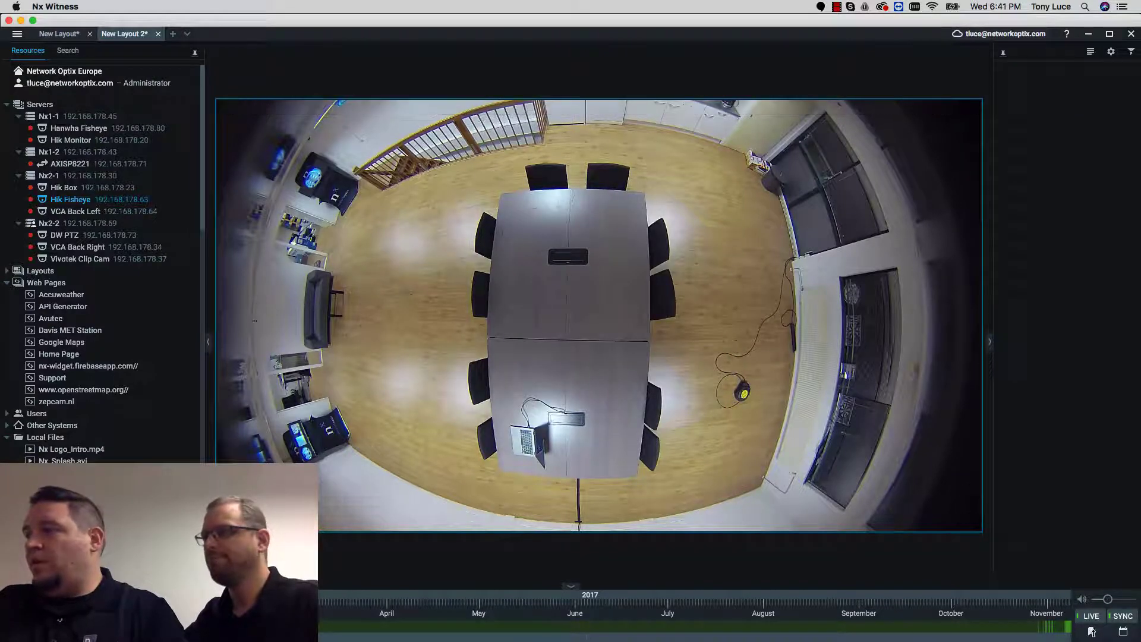
- Zoom the timeline into 08 November 2017 and show bookmarks to reveal the tagged motion bookmark
{"action": "scroll", "coordinate": [1067, 632], "scroll_direction": "up", "scroll_amount": 6}
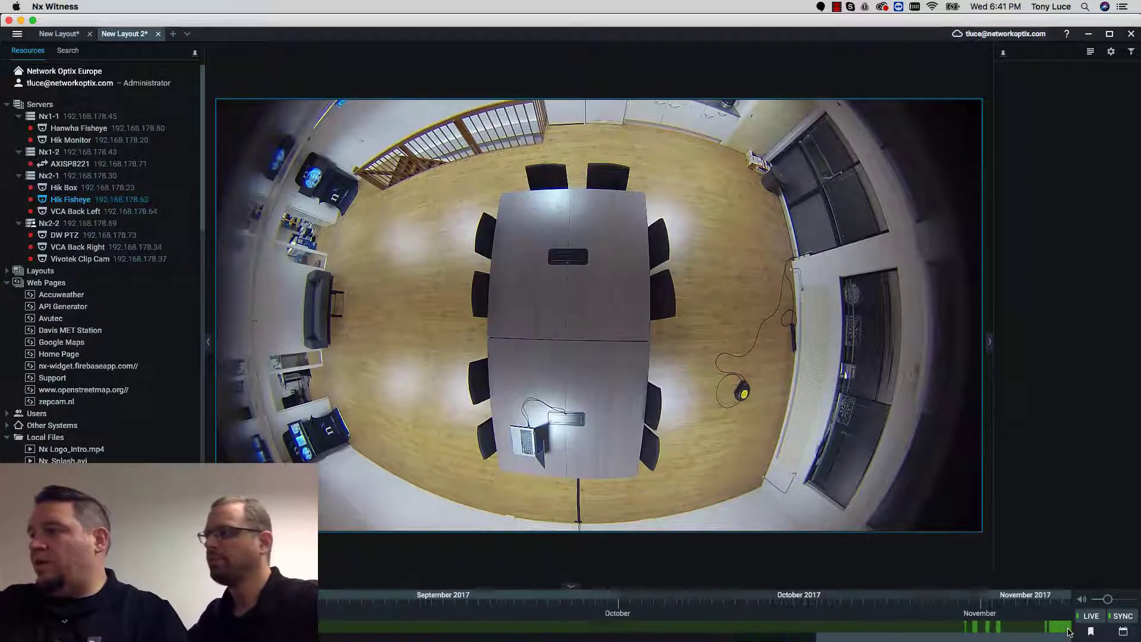
{"action": "scroll", "coordinate": [1067, 632], "scroll_direction": "up", "scroll_amount": 5}
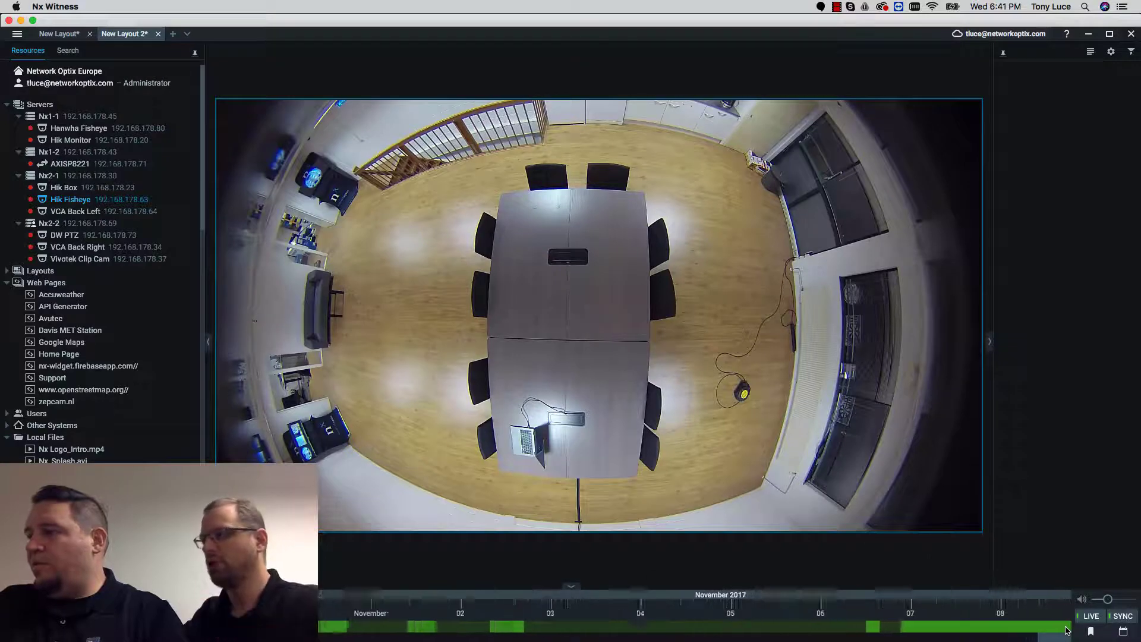
{"action": "left_click", "coordinate": [1090, 632]}
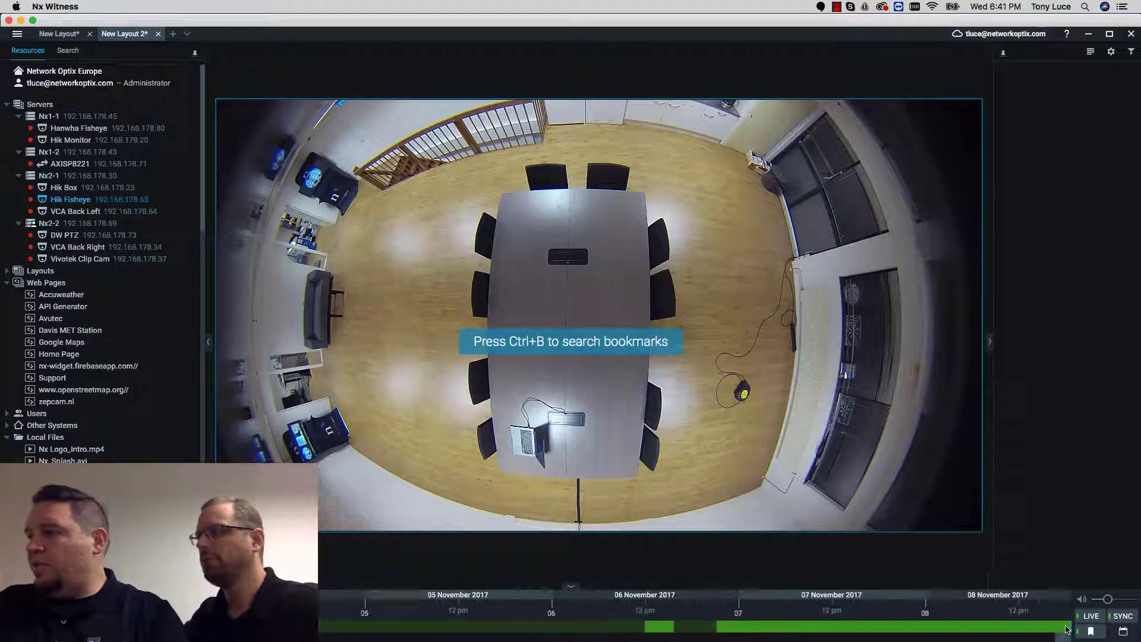
{"action": "mouse_move", "coordinate": [1067, 630]}
{"action": "scroll", "coordinate": [1066, 630], "scroll_direction": "up", "scroll_amount": 4}
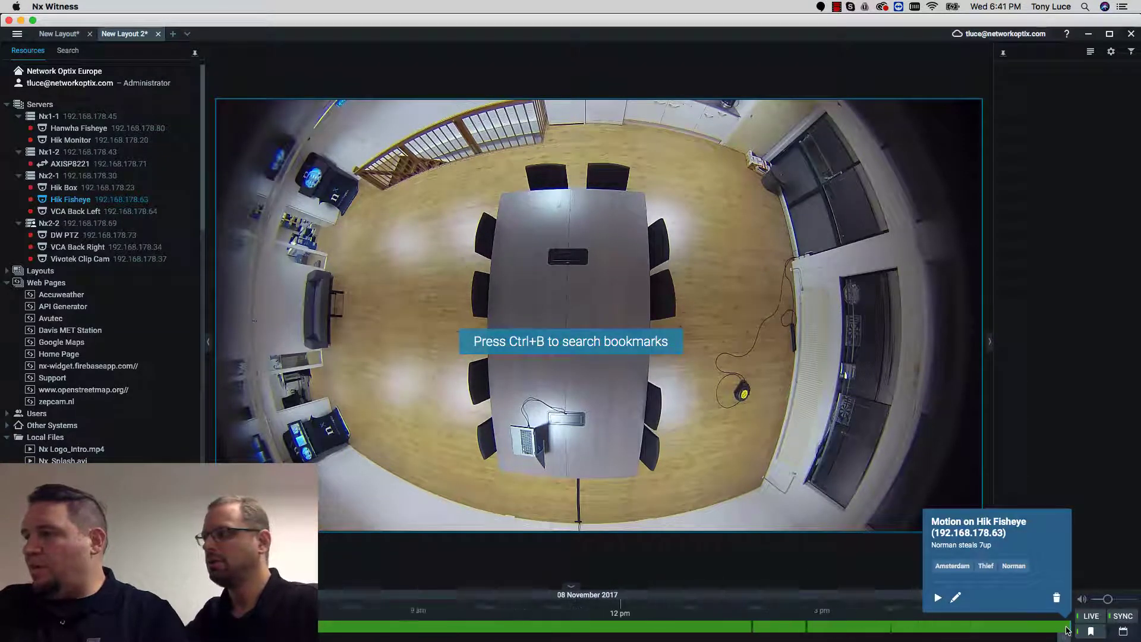